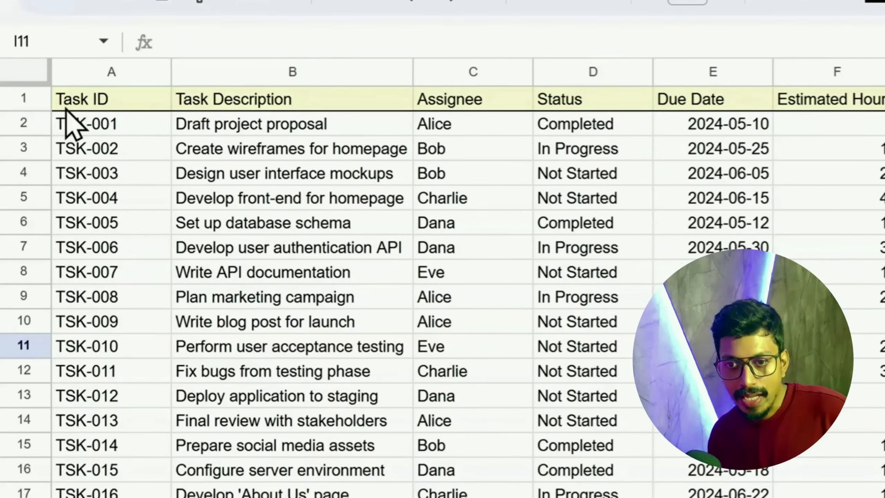
Review the task table's columns one by one, from Task ID through Completed?
click(70, 123)
click(237, 70)
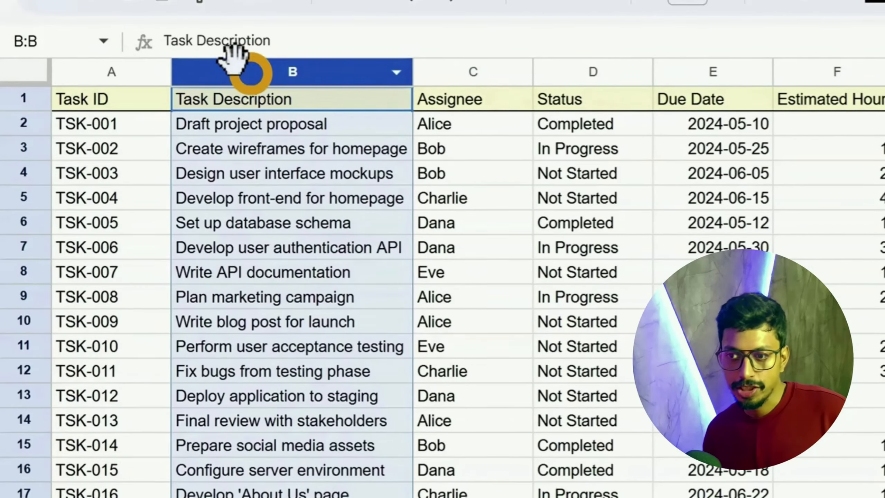
click(467, 70)
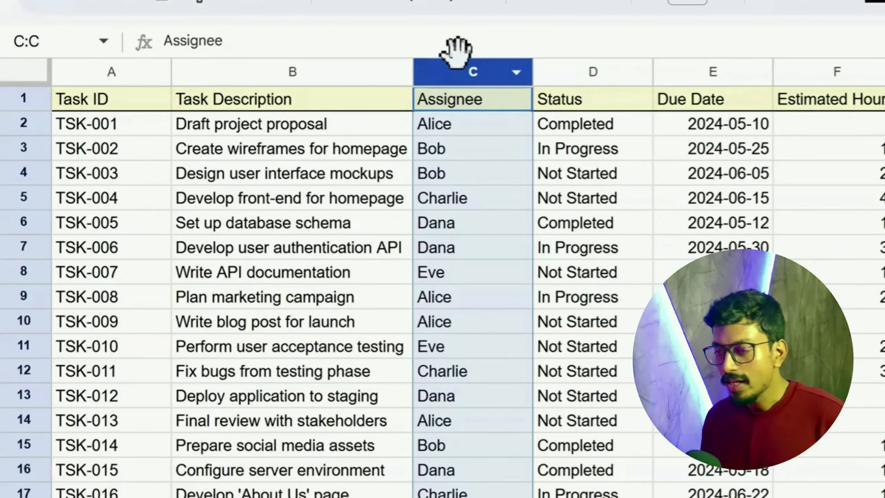
click(549, 68)
click(708, 70)
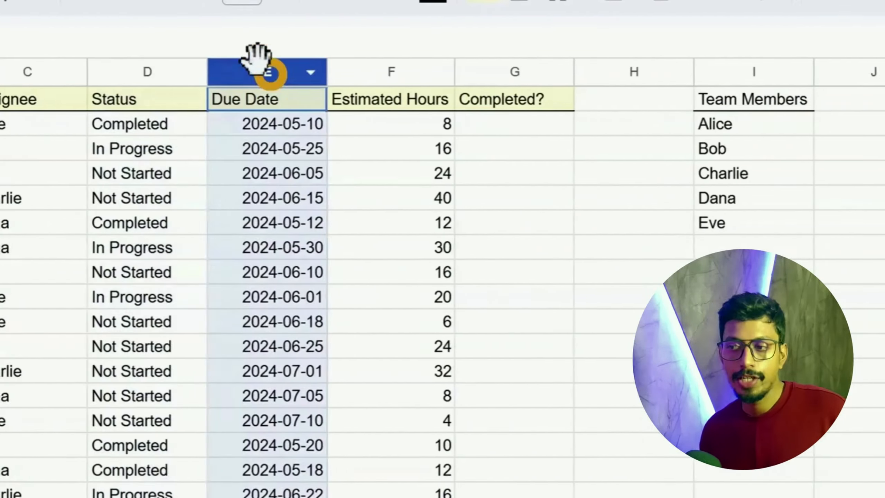
click(377, 69)
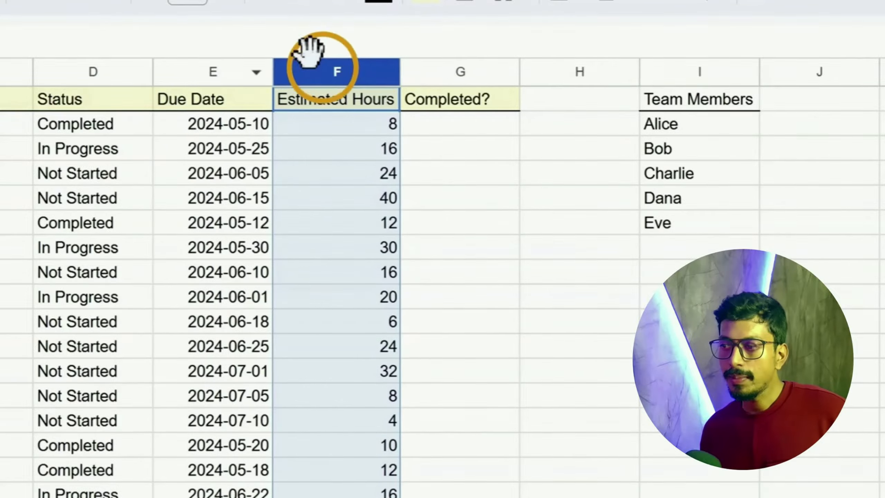
click(451, 70)
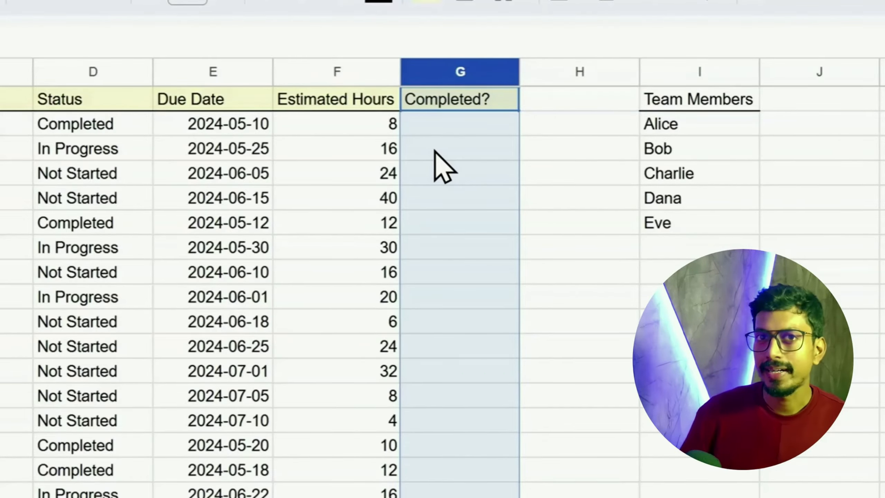
Enter done, Done and Completed in the first three cells of the Completed? column, G2 to G4
double_click(462, 126)
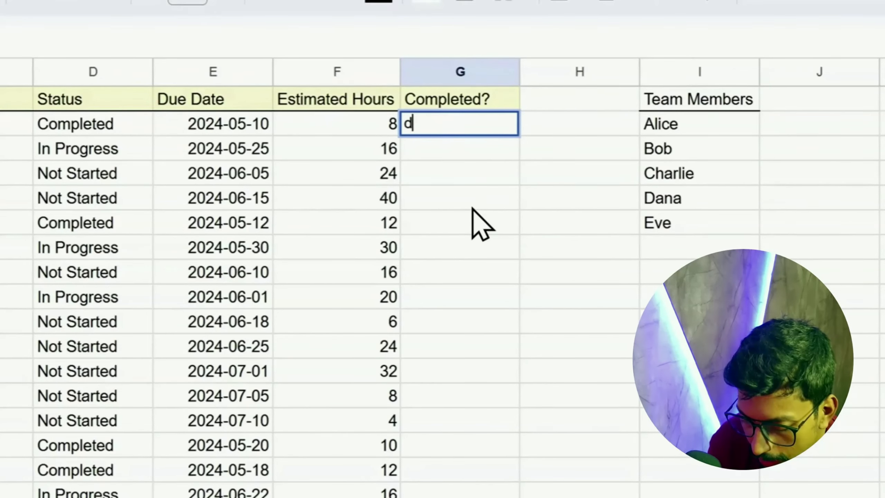
text(done)
key(Return)
text(Done)
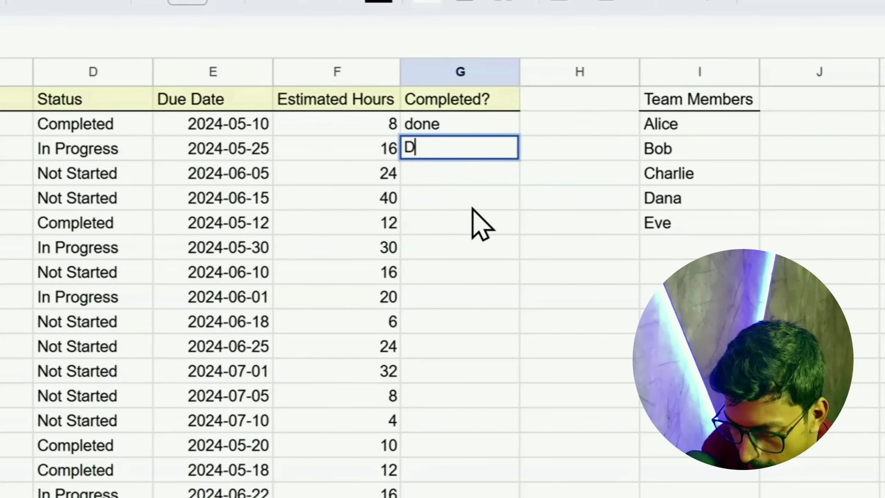
key(Return)
text(Comple)
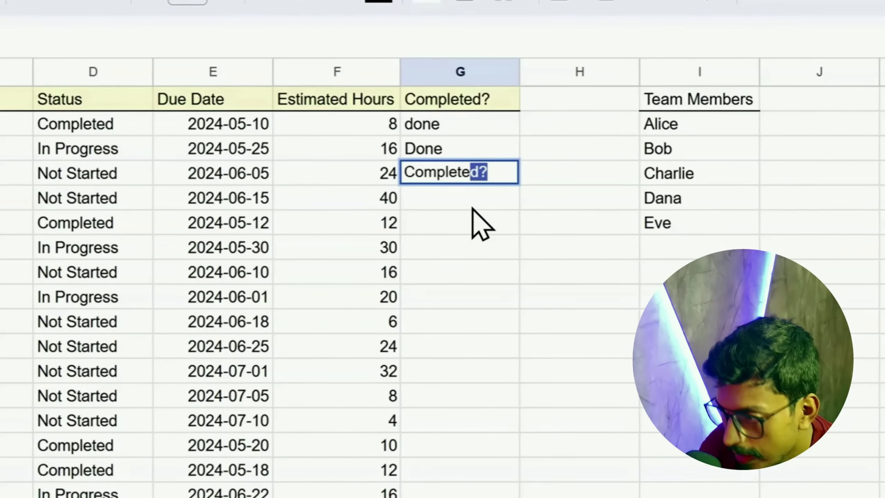
text(te)
key(Return)
key(Up)
key(Return)
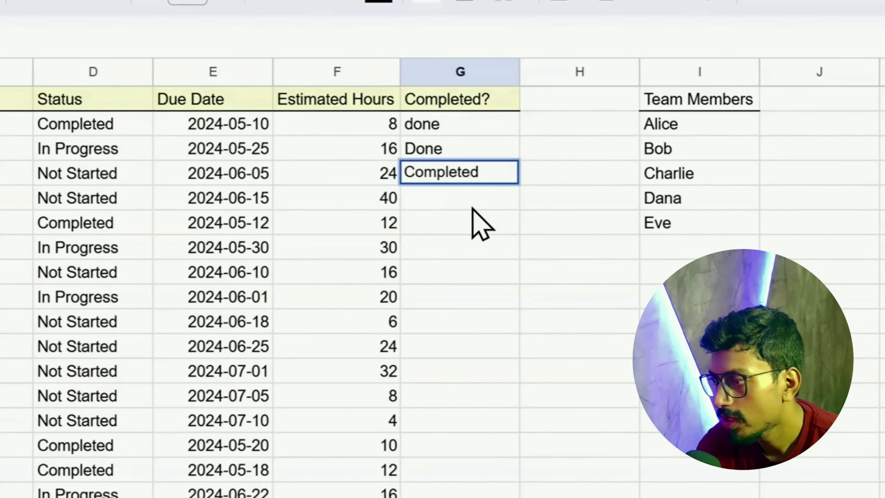
key(Return)
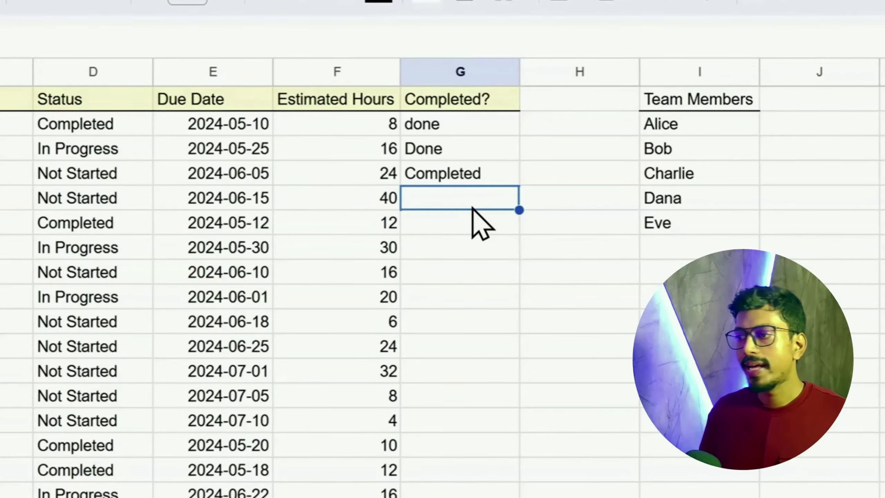
click(473, 130)
click(463, 150)
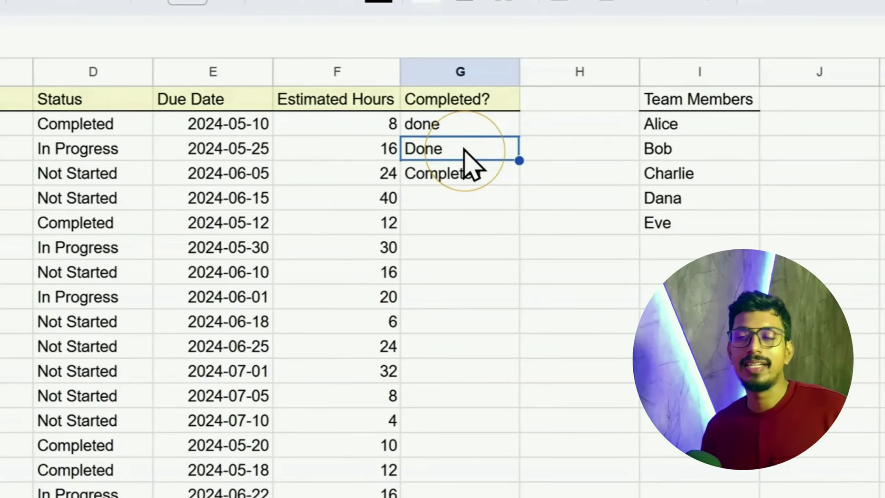
click(464, 172)
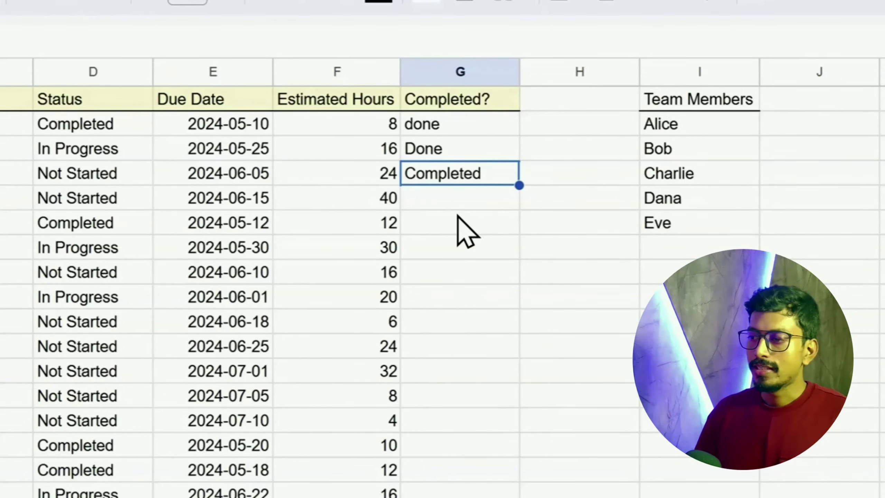
click(459, 197)
click(473, 176)
click(482, 242)
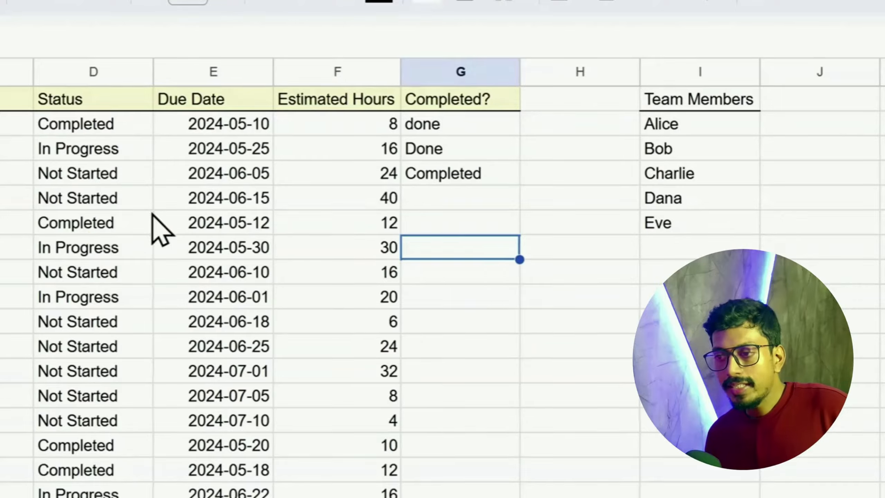
Enter the misspelled status "Nor Started" in the empty Status cell D22 below the last task
click(91, 214)
scroll(98, 244, down, 5)
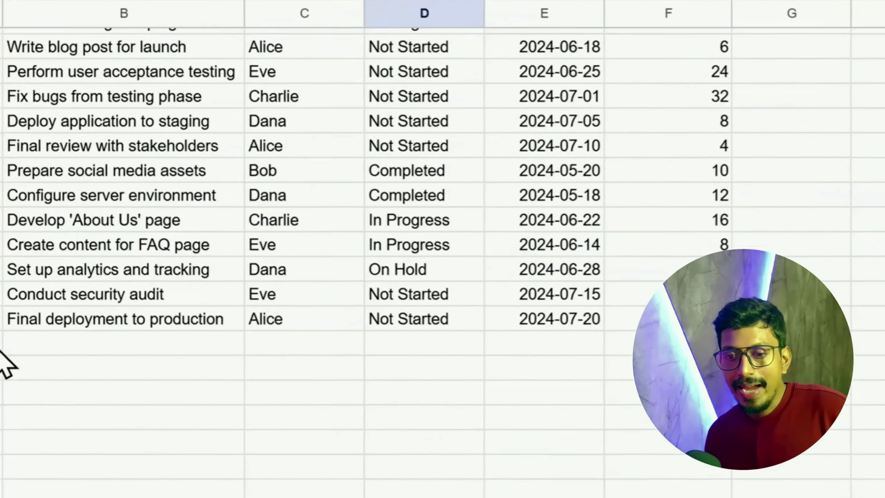
click(143, 277)
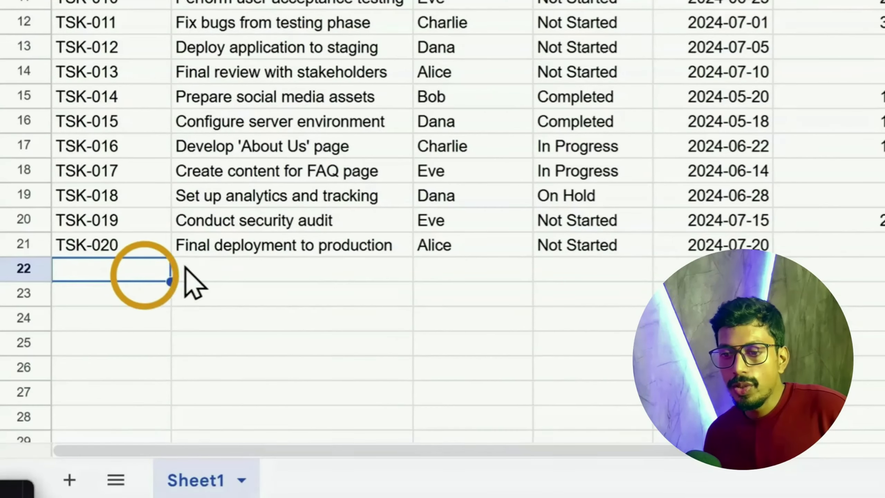
click(267, 263)
click(490, 272)
double_click(577, 276)
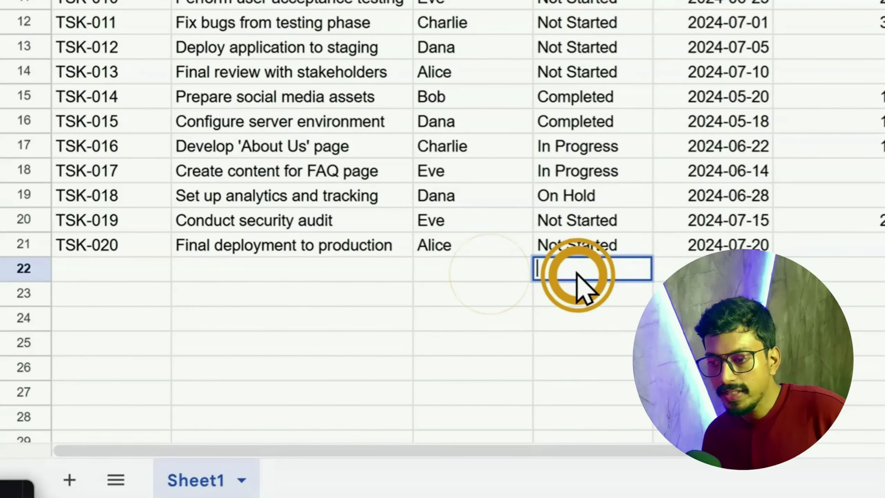
text(Noe)
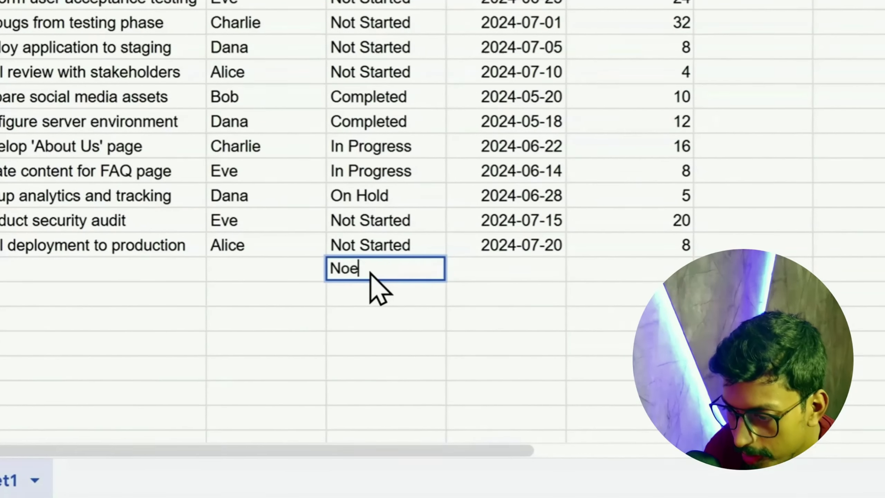
key(BackSpace)
text(r Start)
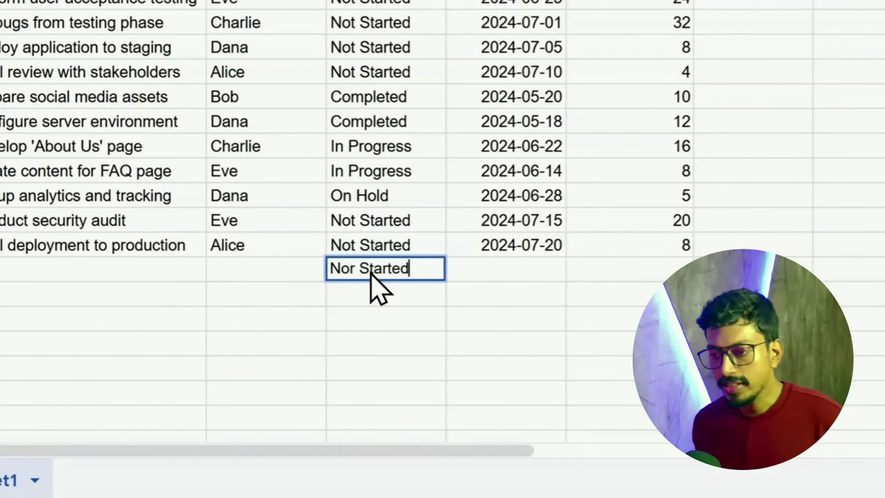
text(ed)
click(432, 295)
Correct the status text in cell D22 to "Not Started"
click(404, 274)
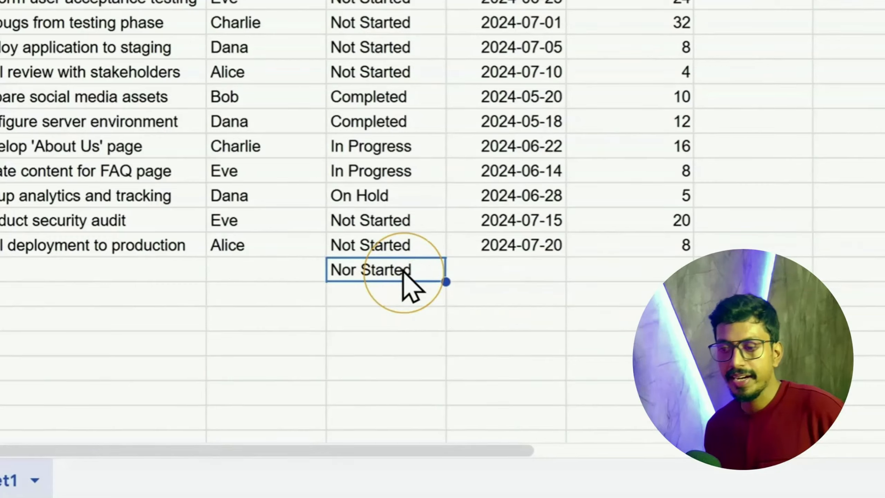
double_click(355, 272)
click(355, 268)
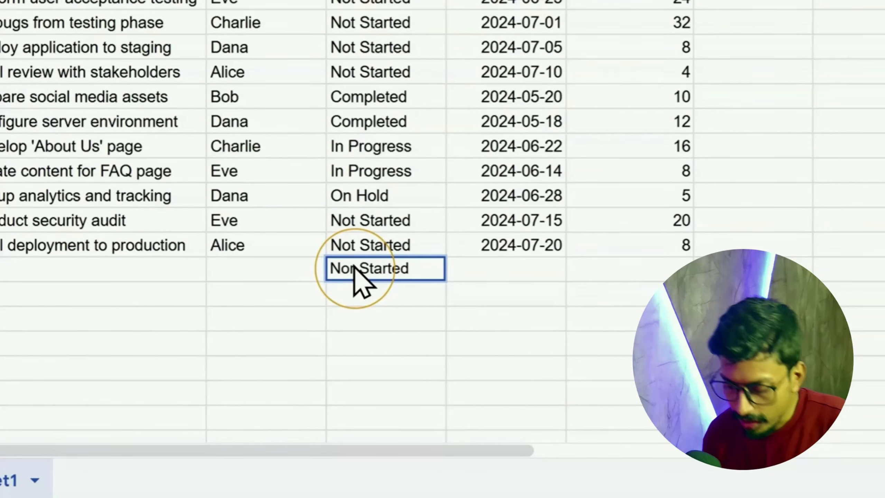
key(BackSpace)
text(t)
key(Return)
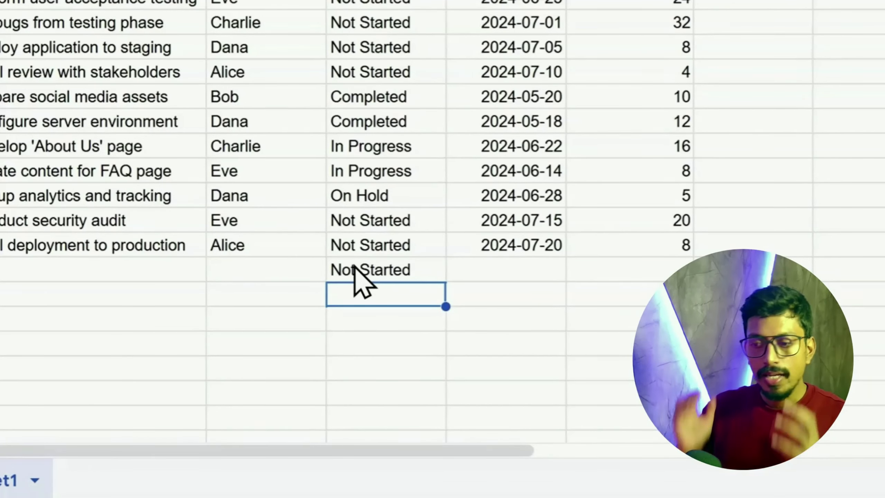
Add a drop-down data validation rule to the Status column without its header, range D2:D1000
scroll(364, 260, up, 5)
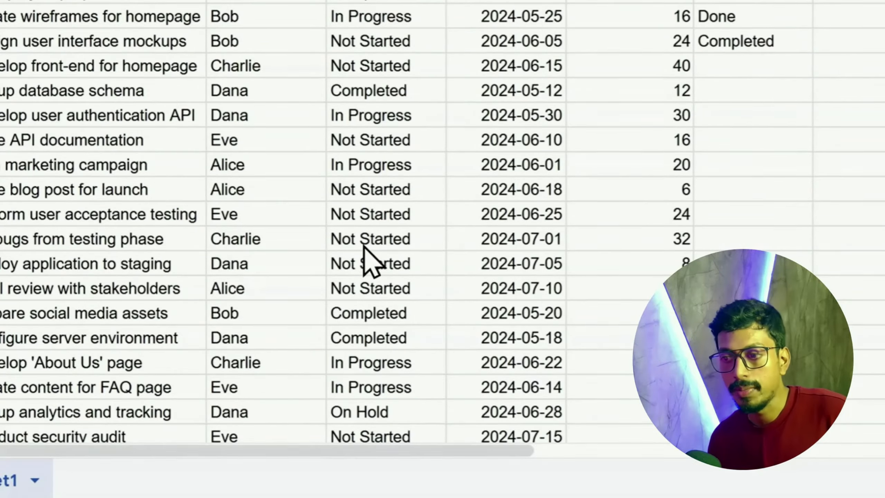
scroll(366, 251, down, 5)
scroll(366, 242, up, 3)
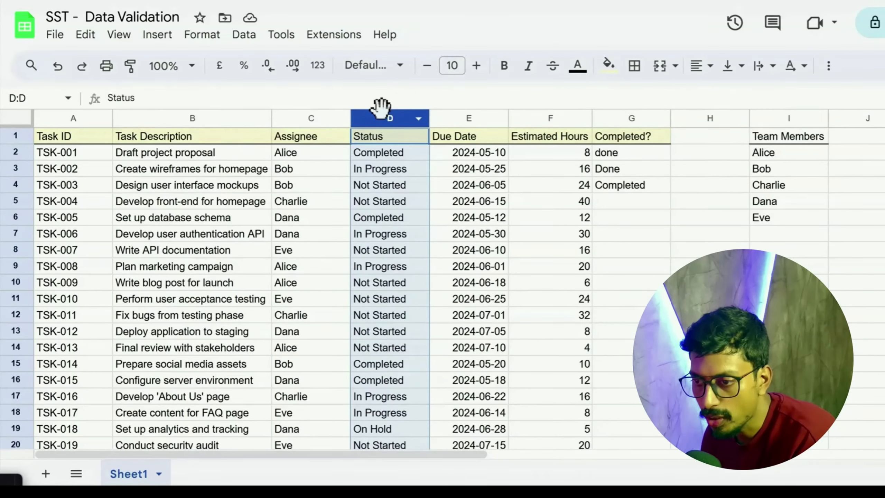
ctrl+click(386, 135)
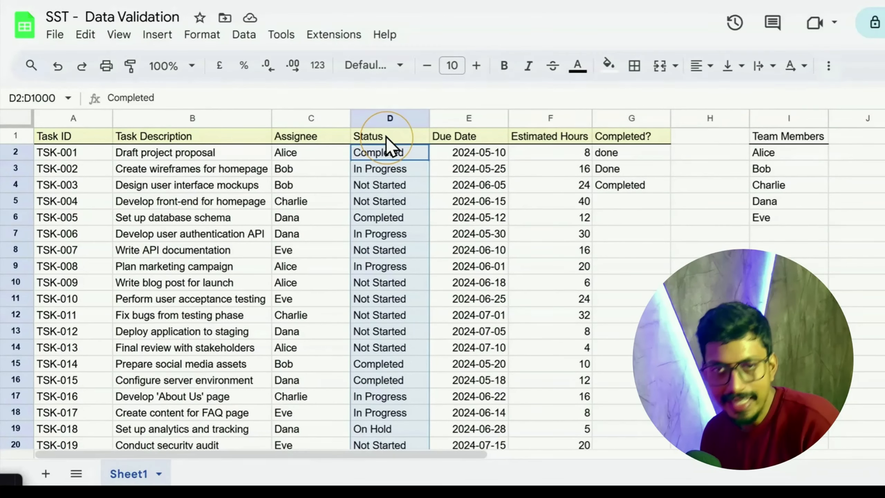
click(244, 35)
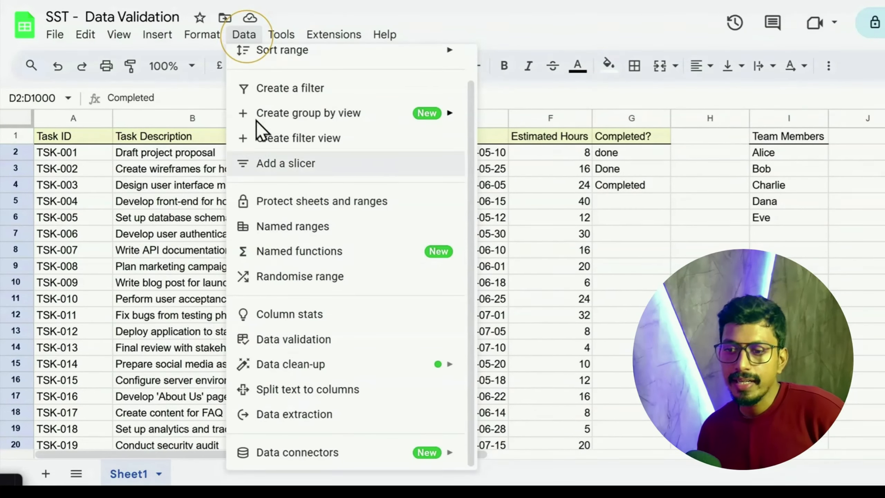
click(296, 339)
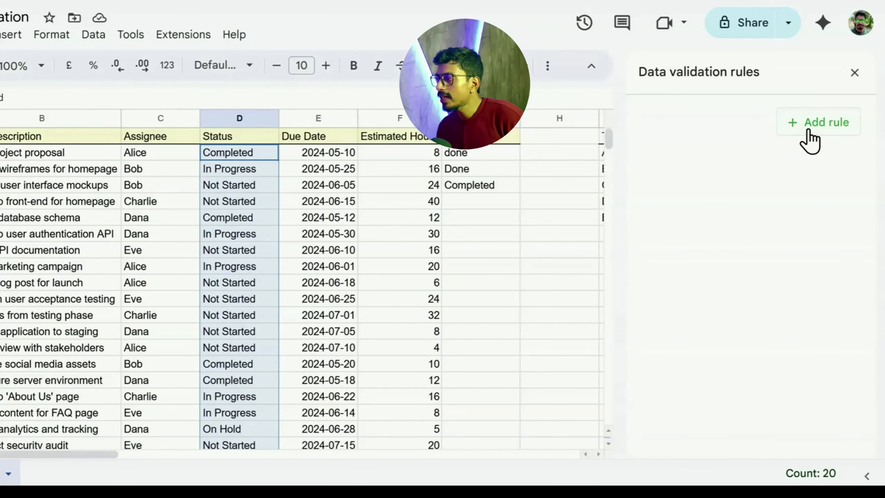
click(810, 127)
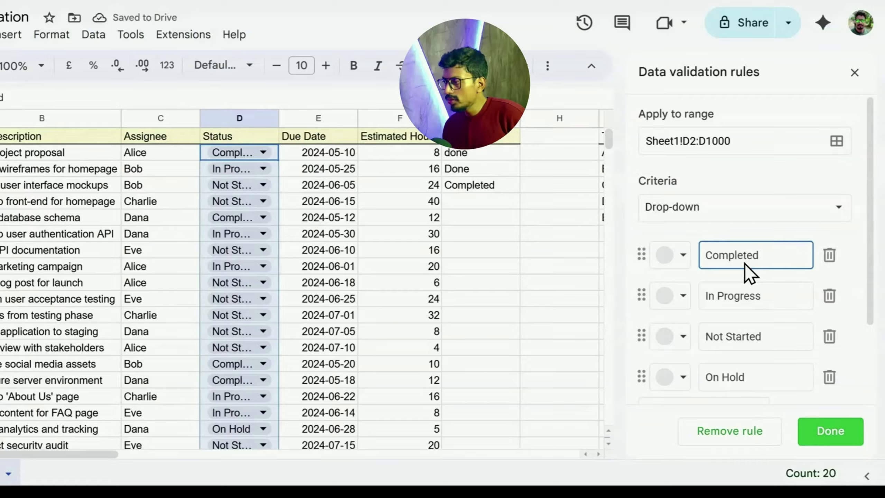
Check the list items in the Status column's drop-down rule
scroll(742, 265, down, 2)
click(756, 223)
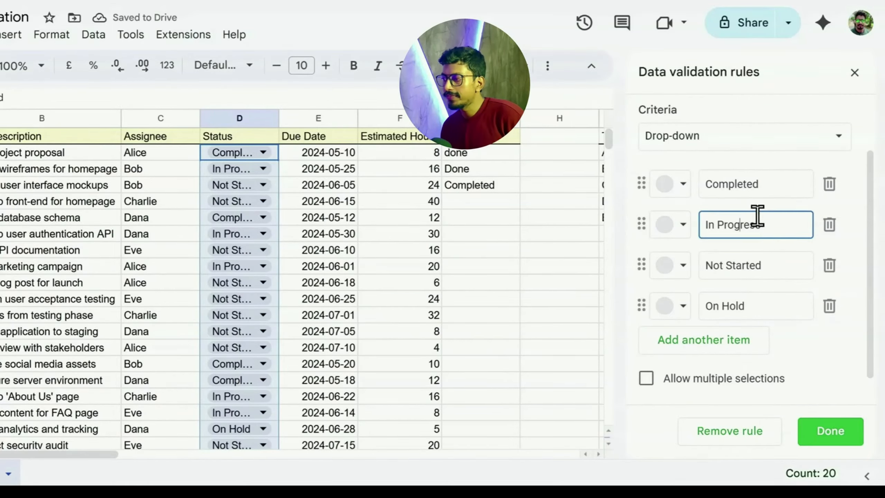
click(762, 265)
click(757, 309)
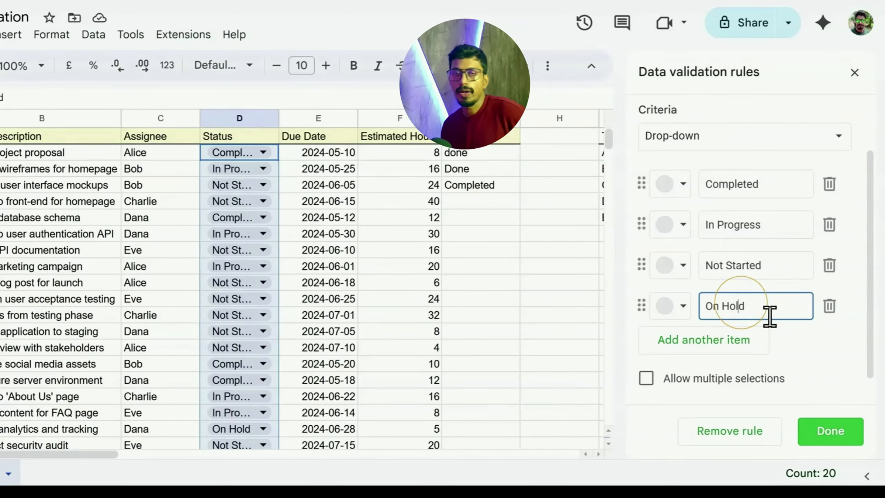
scroll(713, 310, up, 2)
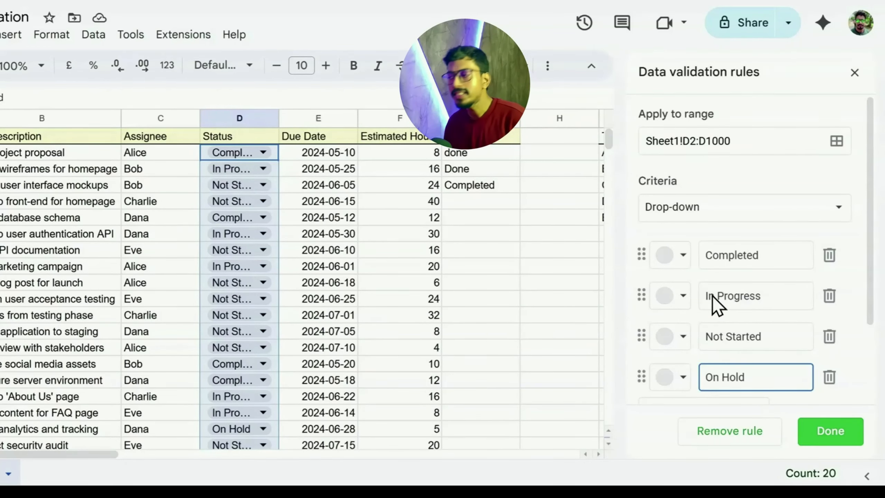
Colour the Status drop-down items pink for Completed, yellow for In Progress, light blue for Not Started and purple for On Hold, and save the rule
scroll(721, 258, down, 3)
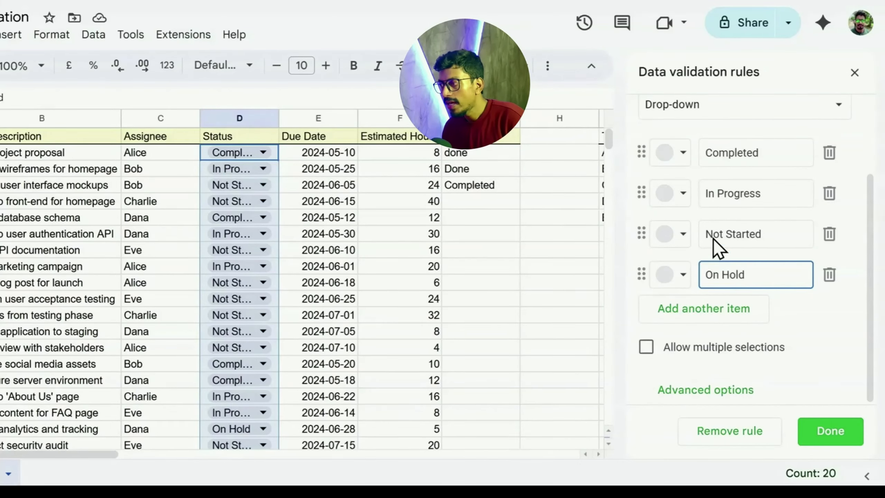
click(680, 153)
click(695, 213)
click(678, 196)
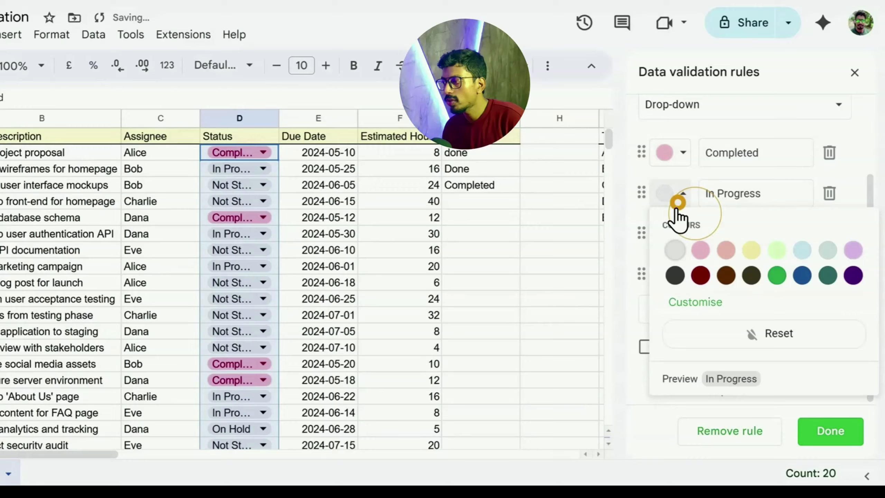
click(750, 249)
click(682, 237)
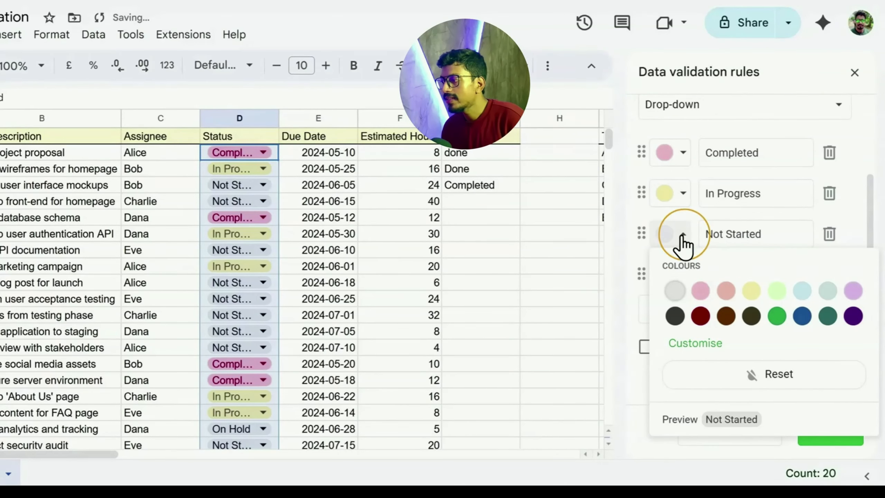
click(798, 298)
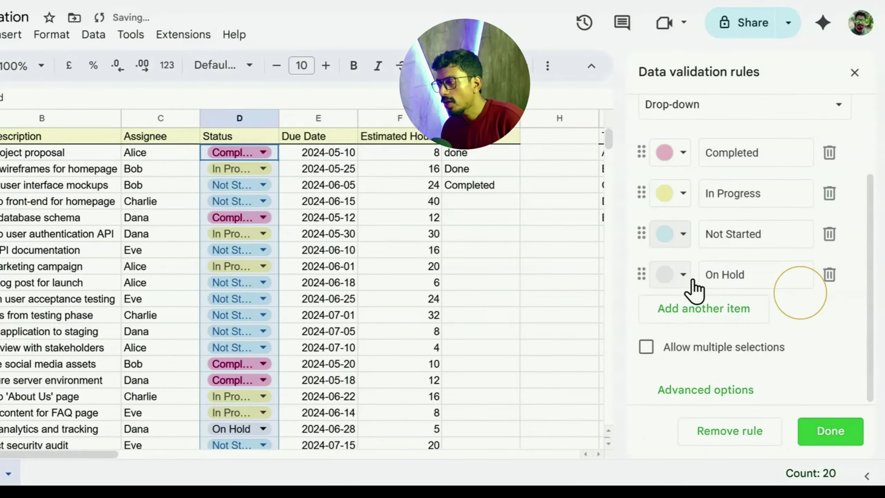
click(680, 280)
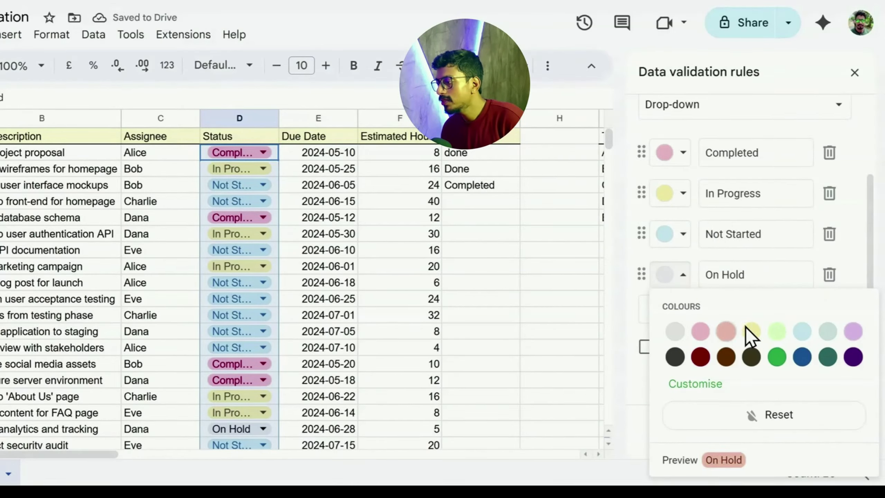
click(852, 334)
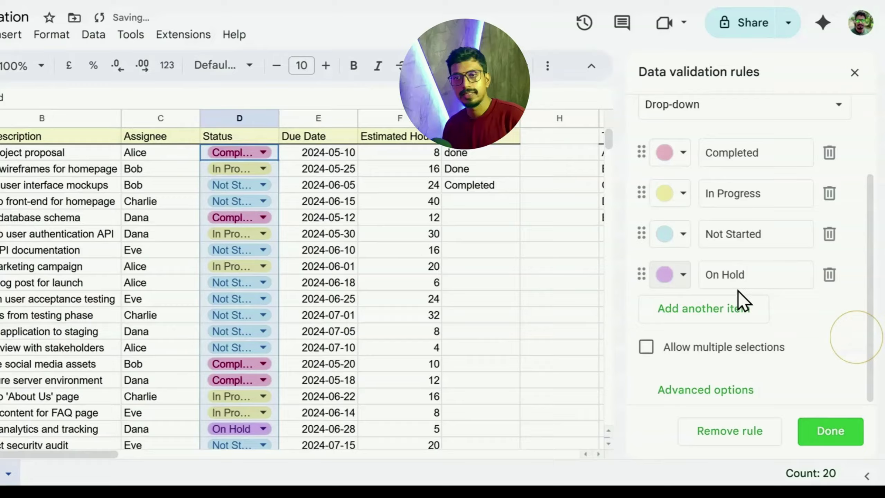
click(815, 431)
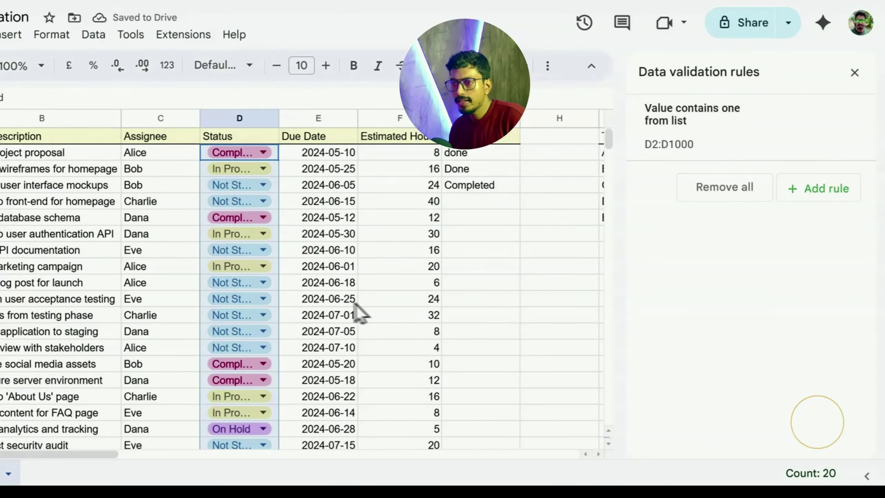
Choose Not Started from the drop-down in the empty Status cell D22 below the last task
scroll(213, 232, down, 5)
scroll(227, 244, down, 5)
scroll(253, 276, up, 7)
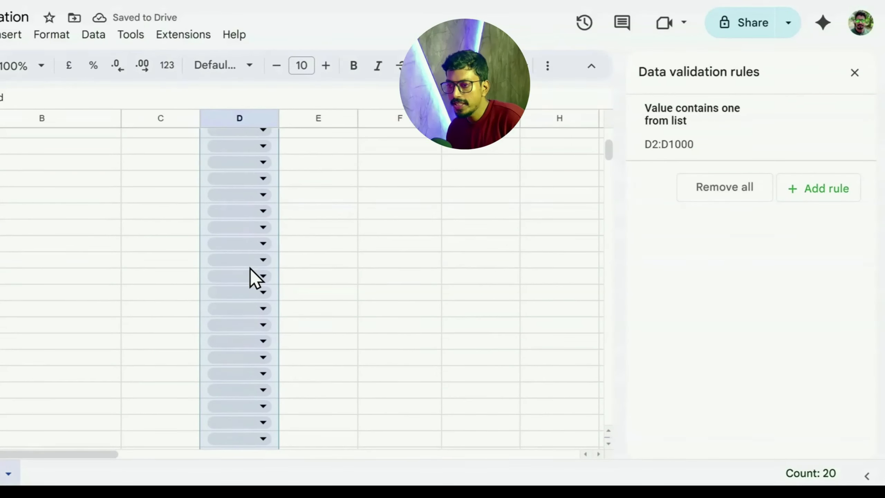
scroll(255, 277, up, 2)
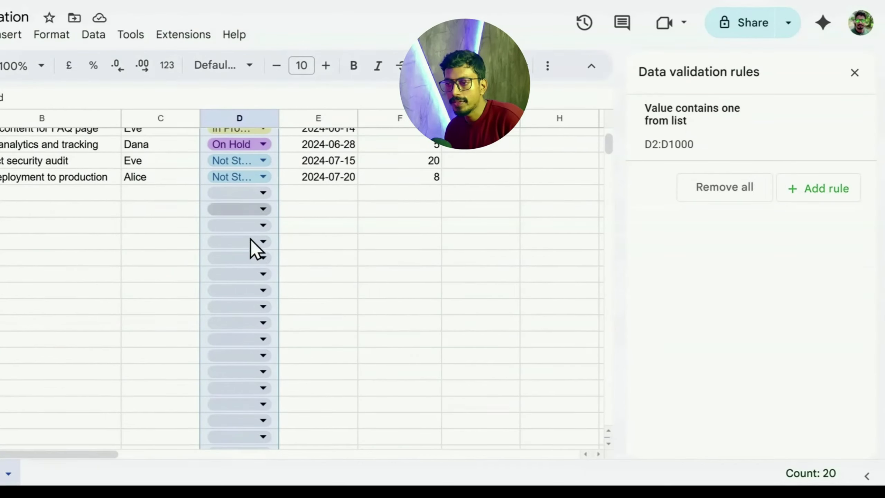
click(248, 194)
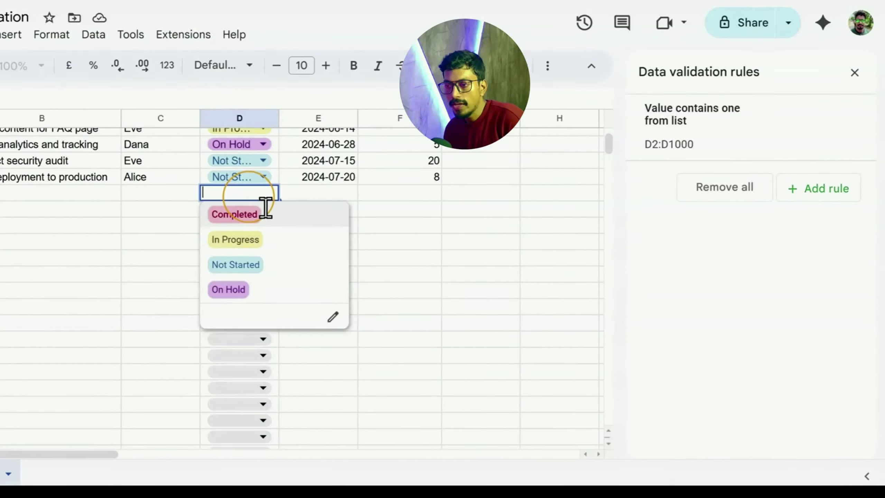
click(256, 265)
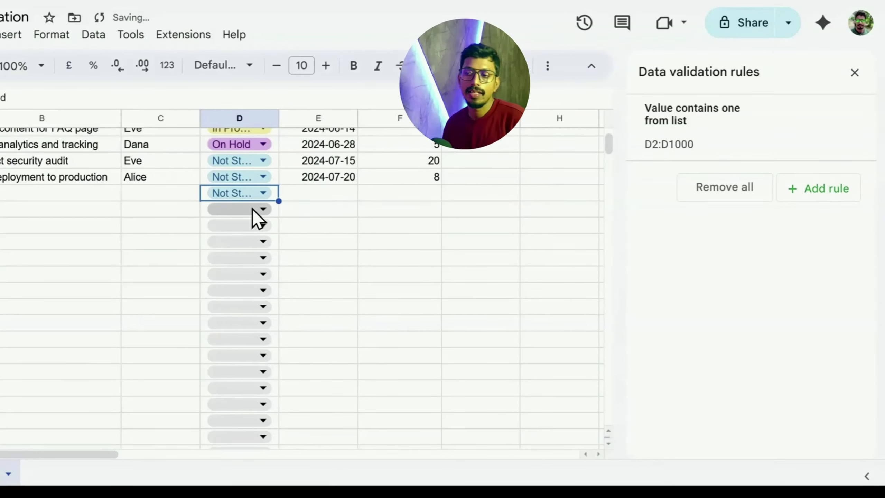
Fit the Status column's width to its contents and check the drop-down options of cell D22
double_click(279, 118)
scroll(262, 199, up, 8)
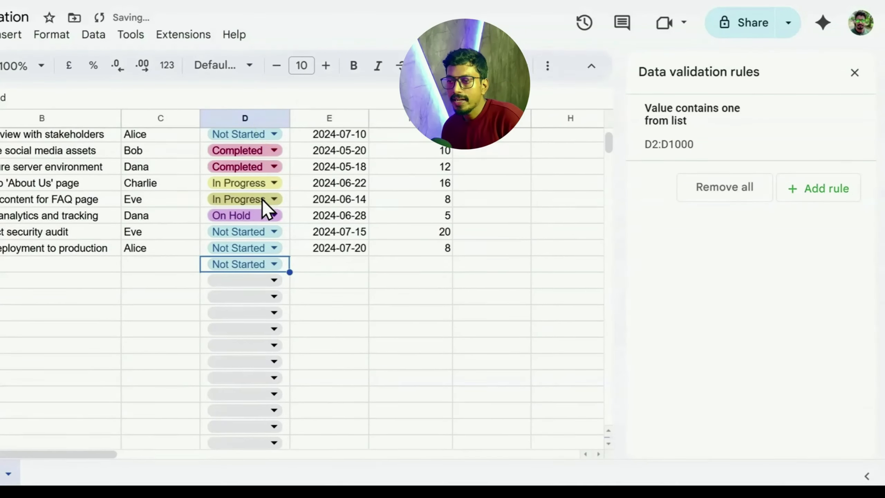
scroll(261, 201, down, 6)
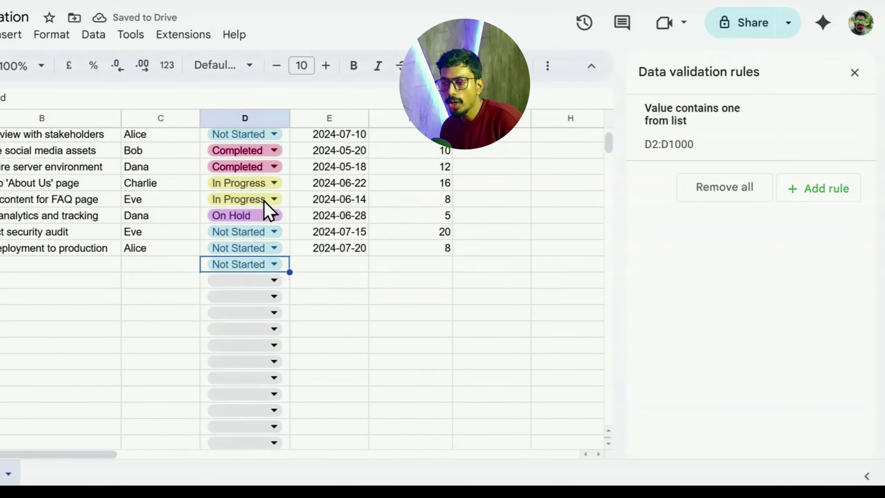
click(205, 265)
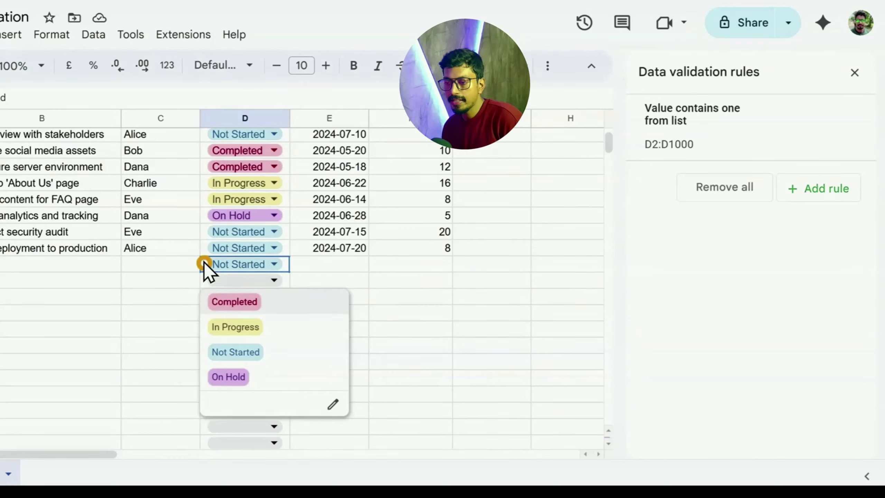
click(205, 265)
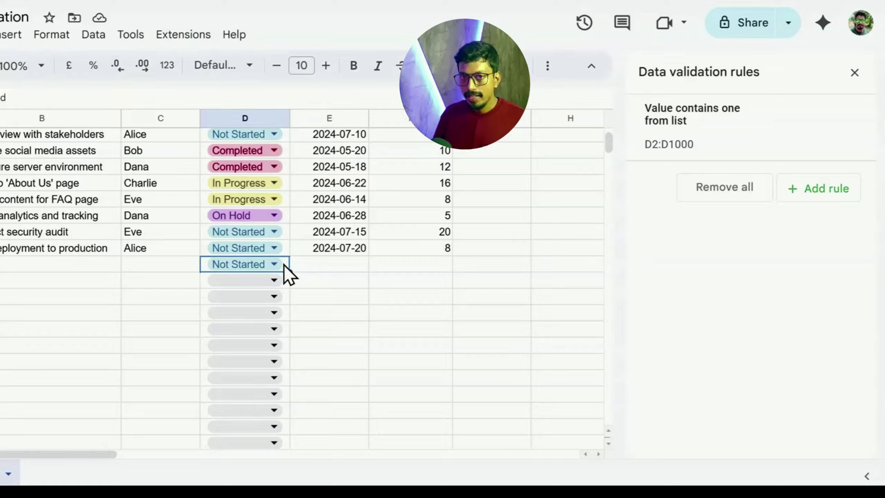
Undo the column widening, the status entry in D22, the item colours and the Status column's drop-down rule
key(ctrl+z)
key(ctrl+z)
key(ctrl+z)
key(ctrl+z)
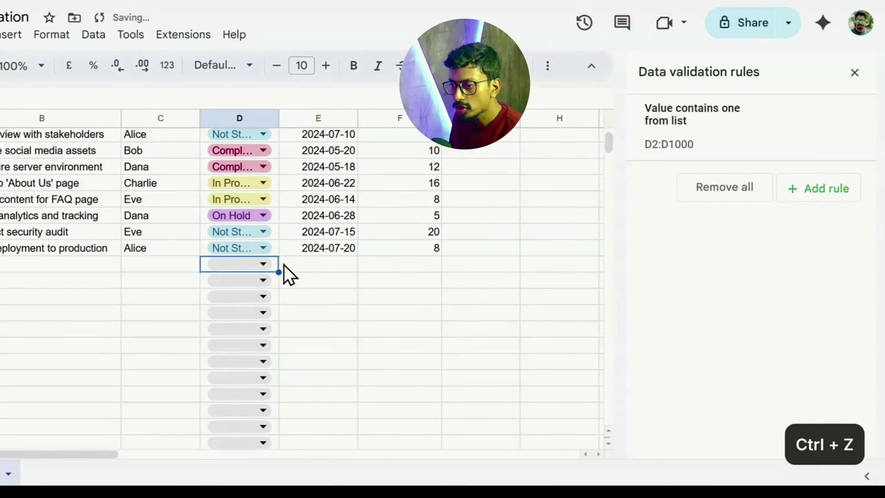
key(ctrl+z)
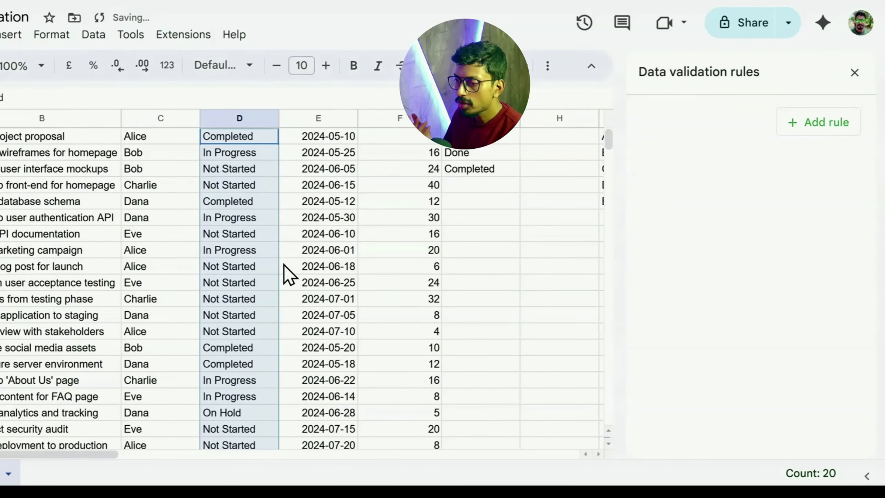